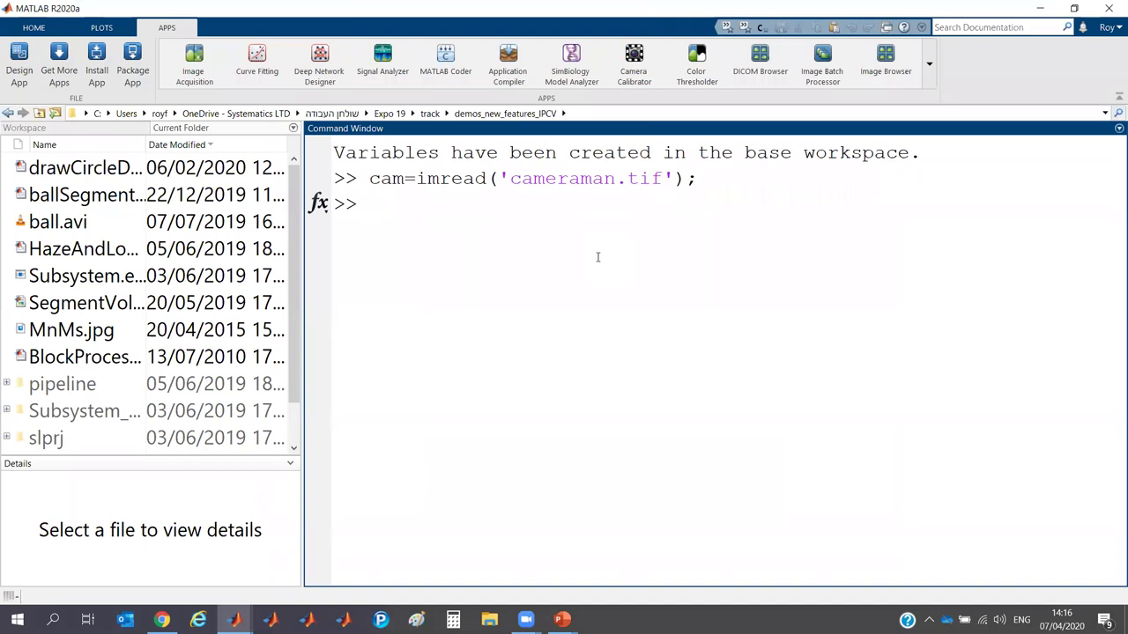
Step: Rotate the cam image by -30 degrees with imrotate and store the output in rot without displaying it
{"action": "type", "text": "ro"}
{"action": "key", "text": "Up"}
{"action": "key", "text": "Return"}
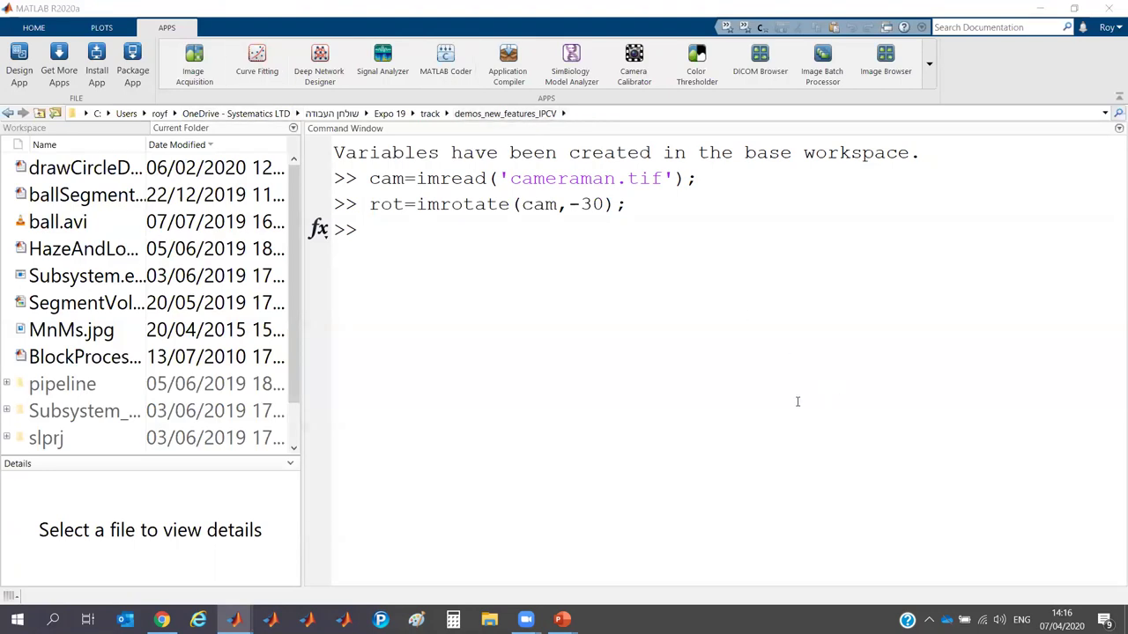
Step: Open the Registration Estimator app from the Image Processing and Computer Vision apps
{"action": "left_click", "coordinate": [929, 63]}
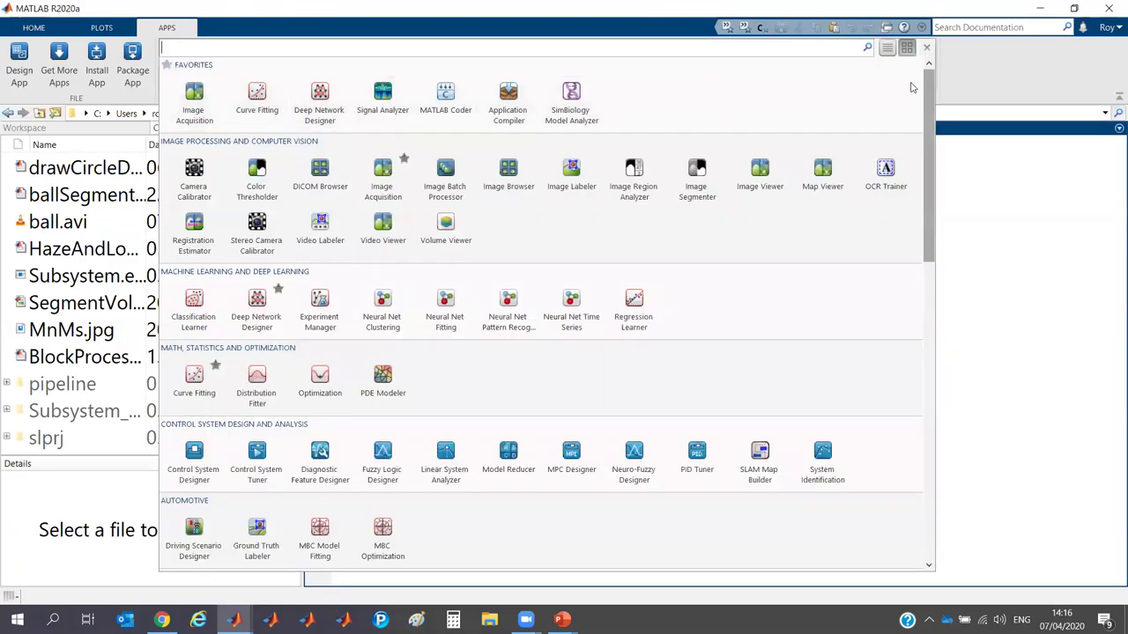
{"action": "left_click", "coordinate": [447, 226]}
{"action": "left_click", "coordinate": [198, 233]}
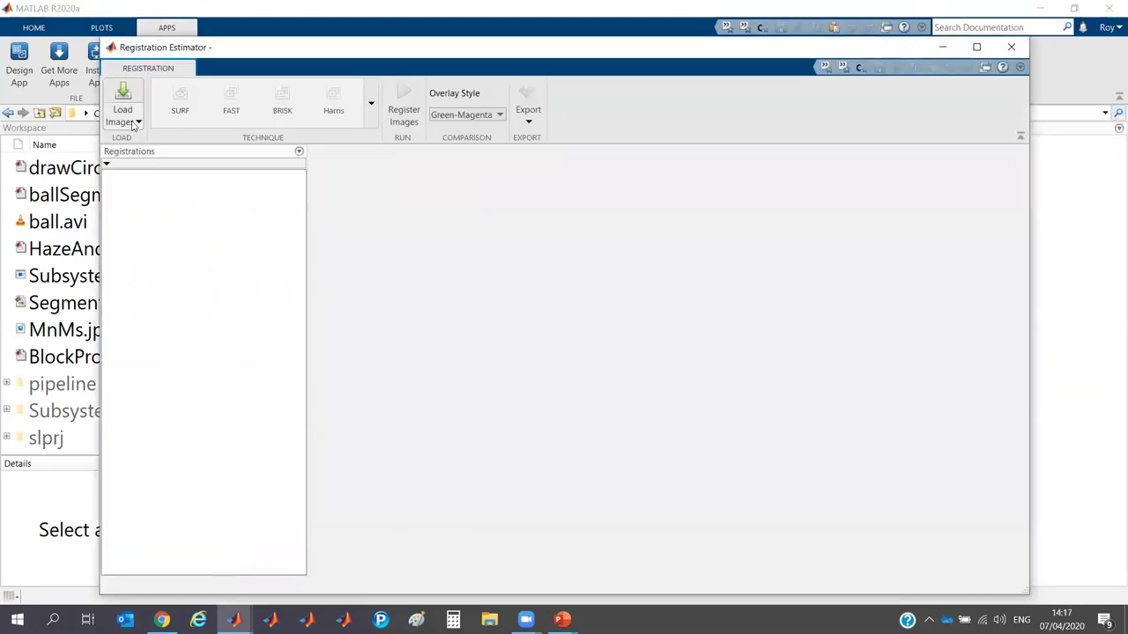
Step: Load the workspace images for registration, with cam as the moving image and rot as the fixed image
{"action": "left_click", "coordinate": [129, 123]}
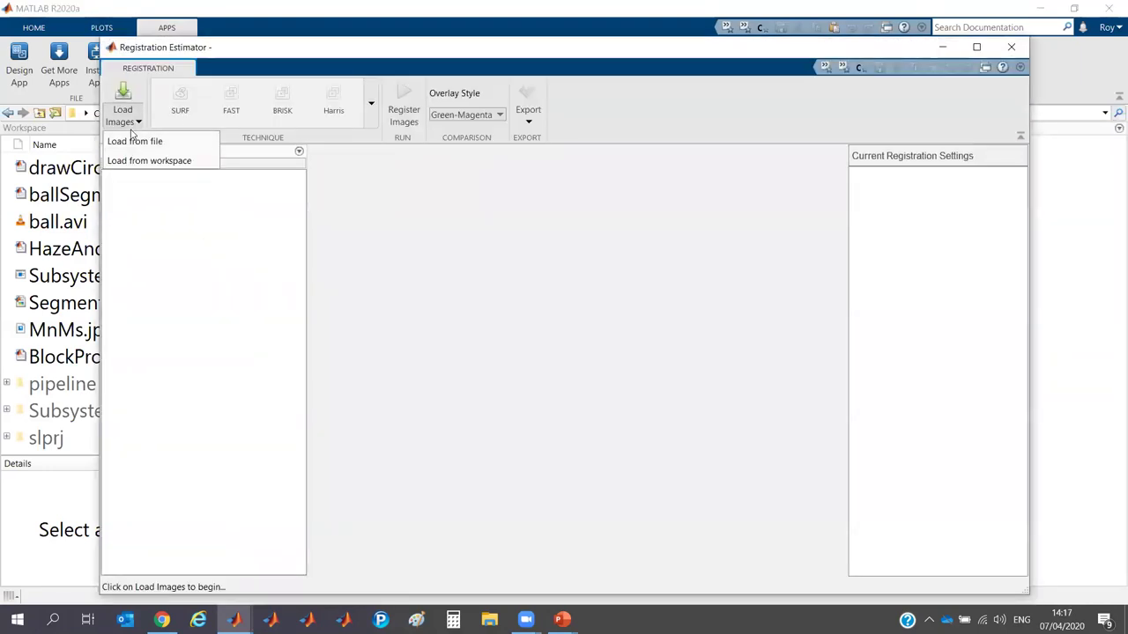
{"action": "left_click", "coordinate": [171, 161]}
{"action": "left_click", "coordinate": [499, 210]}
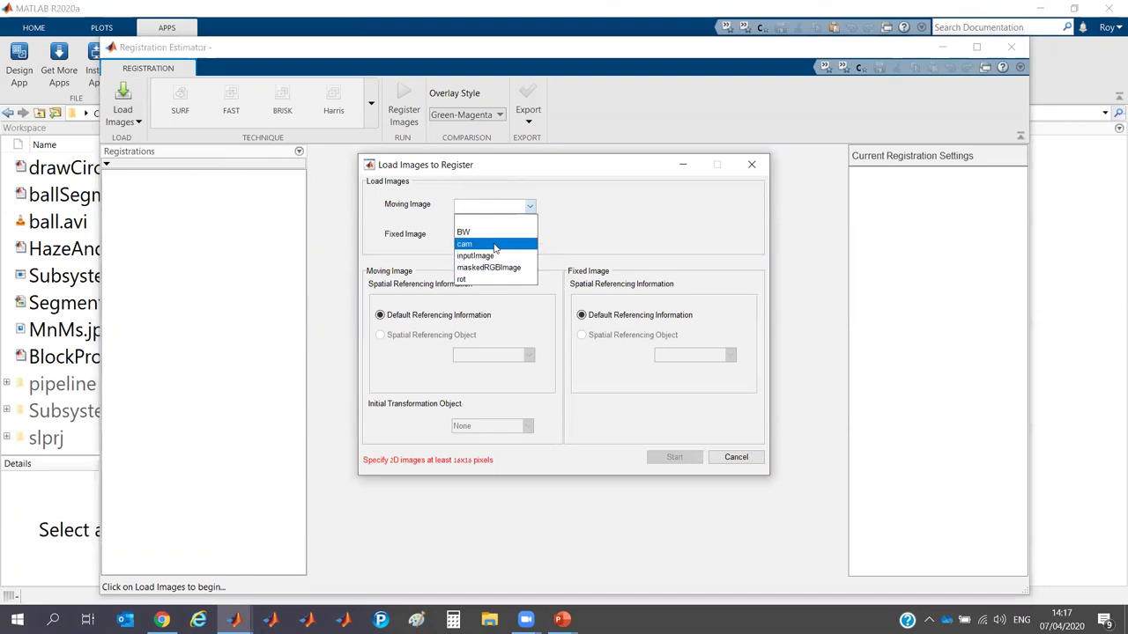
{"action": "left_click", "coordinate": [480, 244]}
{"action": "left_click", "coordinate": [494, 236]}
{"action": "left_click", "coordinate": [498, 305]}
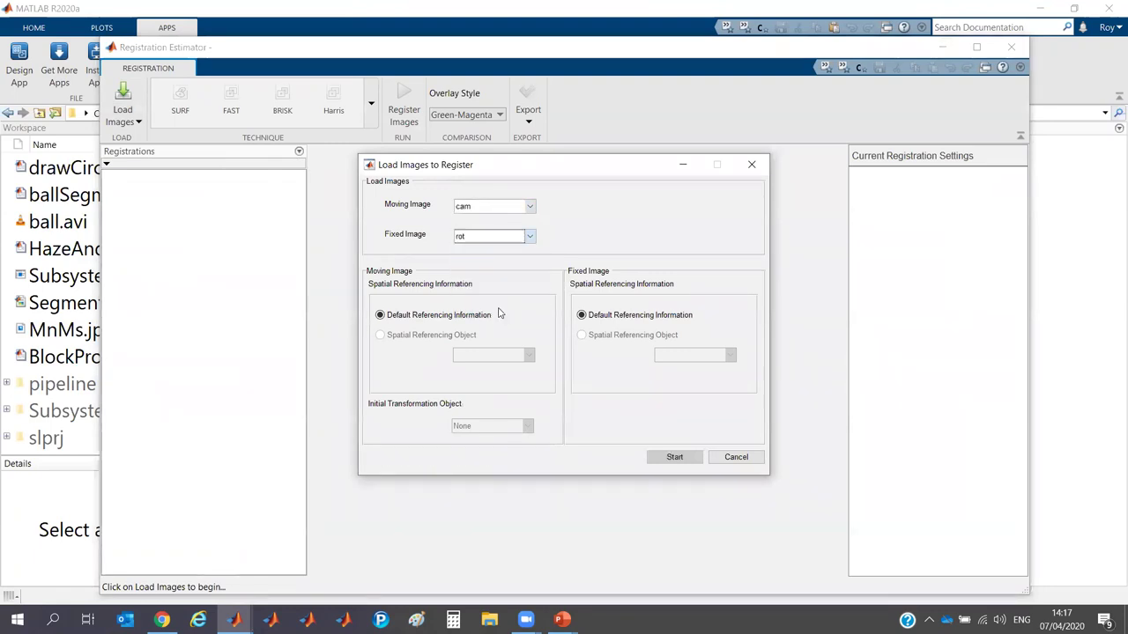
{"action": "left_click", "coordinate": [674, 456]}
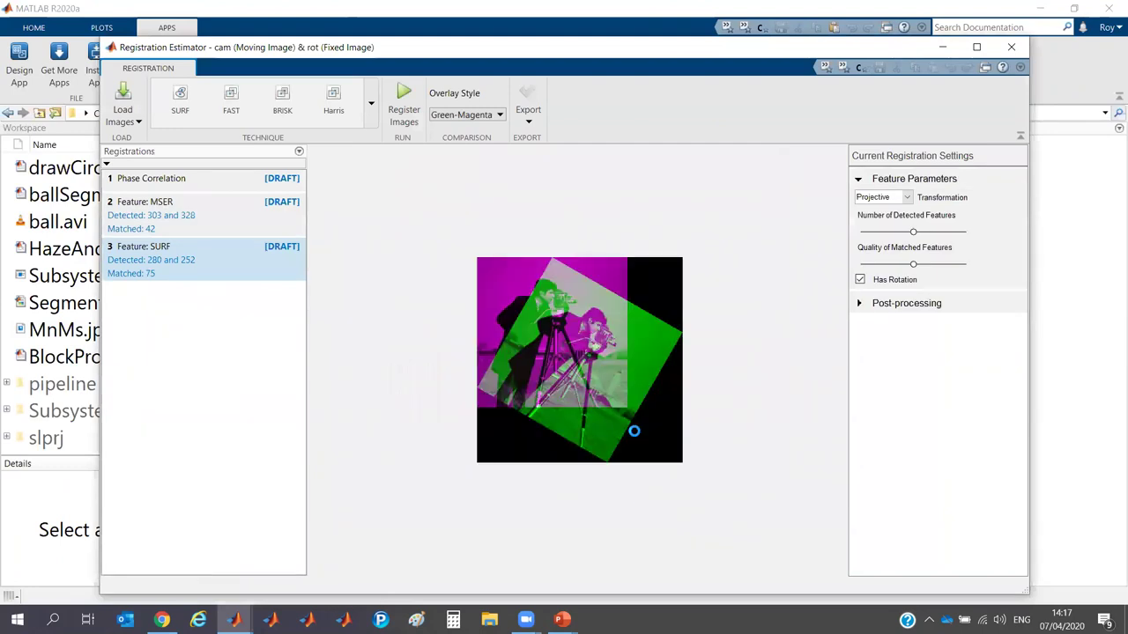
Step: Maximize the Registration Estimator and register the images with the SURF feature trial
{"action": "left_click", "coordinate": [976, 48]}
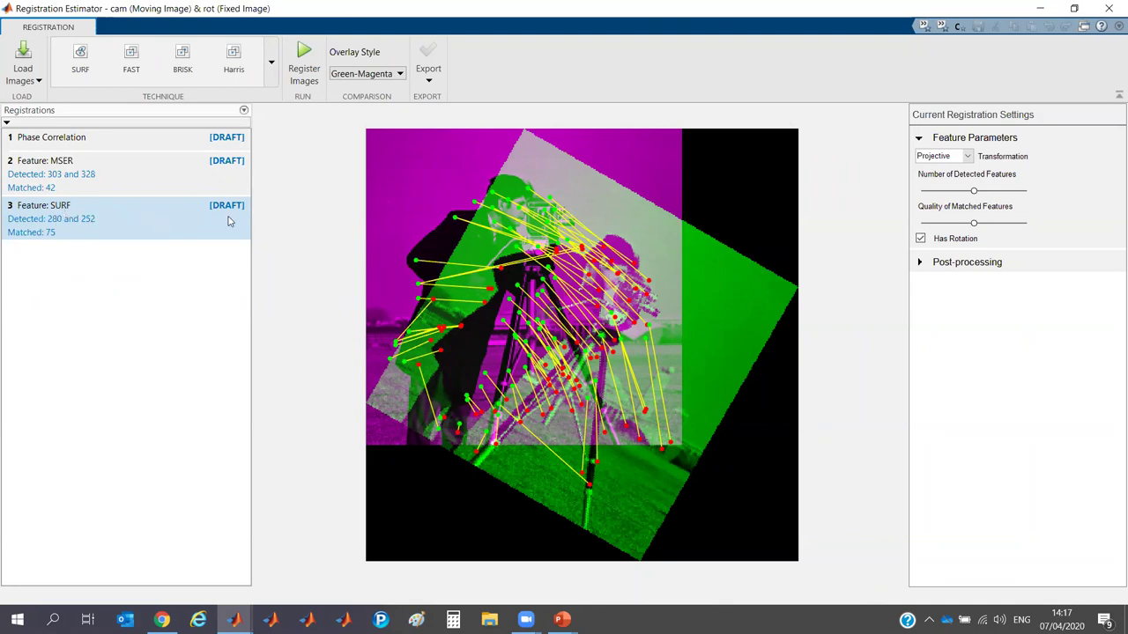
{"action": "left_click", "coordinate": [304, 62]}
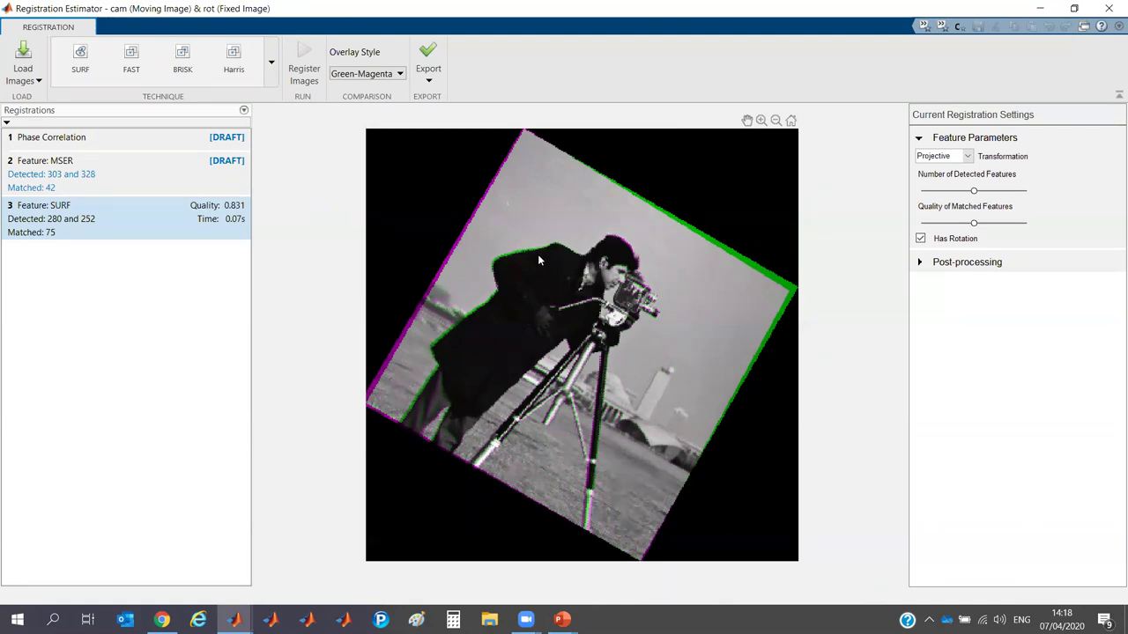
Step: Inspect the SURF alignment in the Difference and Flicker overlay styles and return to Green-Magenta
{"action": "left_click", "coordinate": [379, 75]}
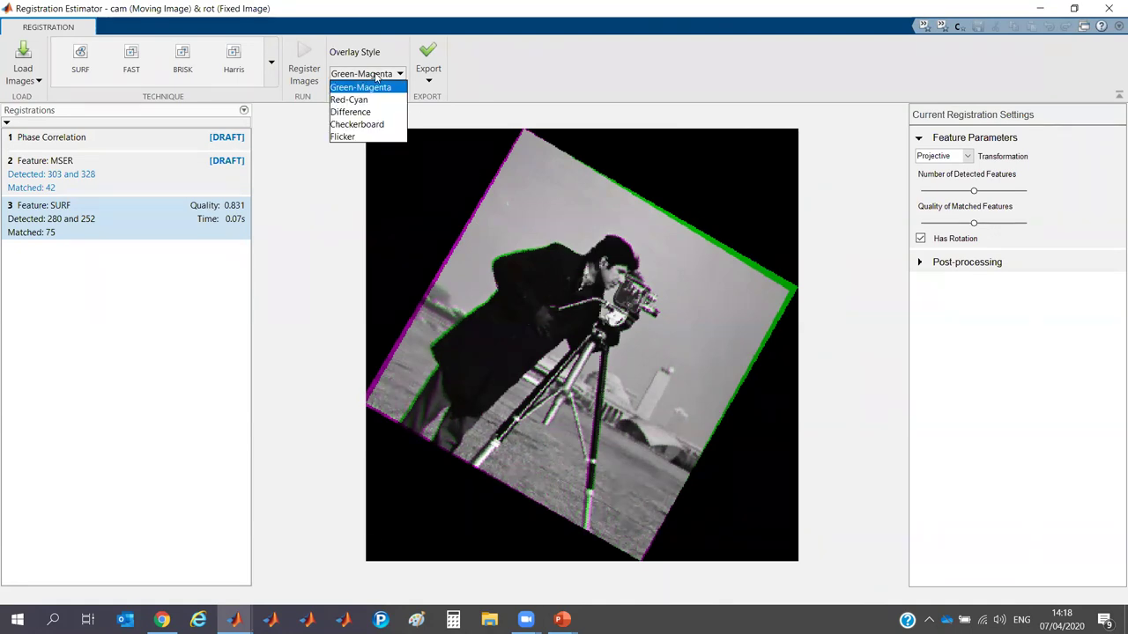
{"action": "left_click", "coordinate": [369, 114]}
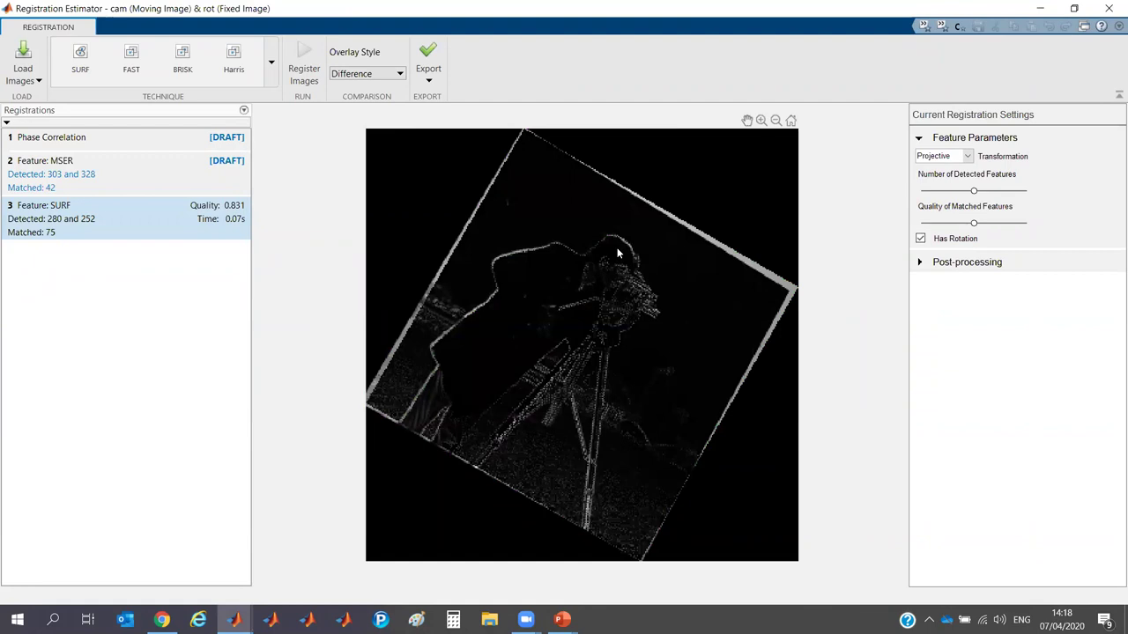
{"action": "left_click", "coordinate": [375, 75]}
{"action": "left_click", "coordinate": [369, 132]}
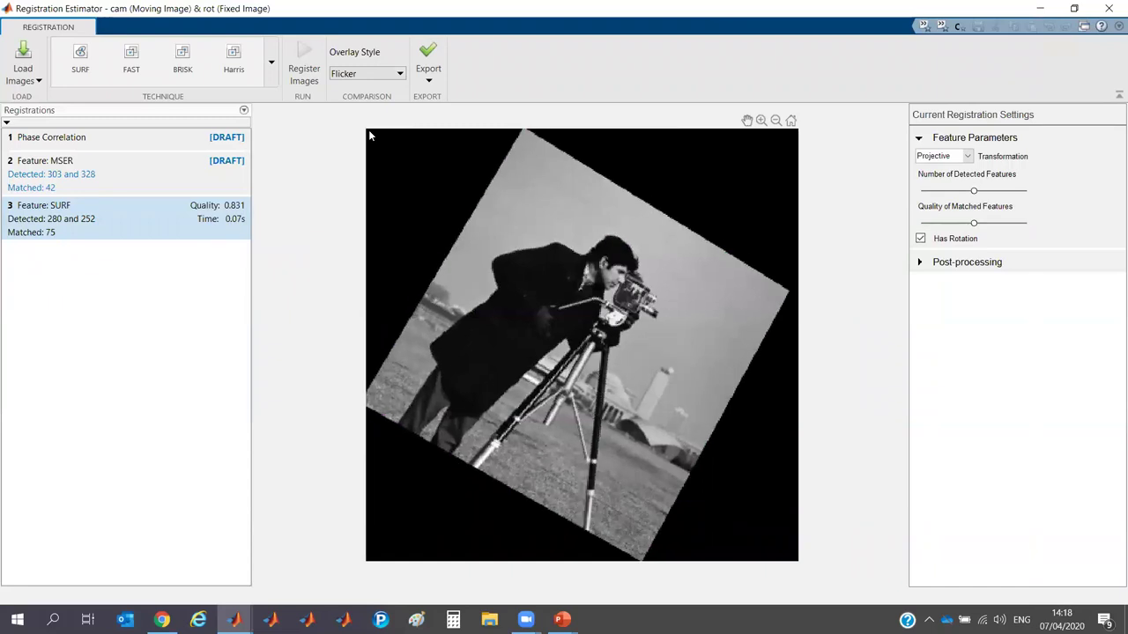
{"action": "left_click", "coordinate": [341, 75]}
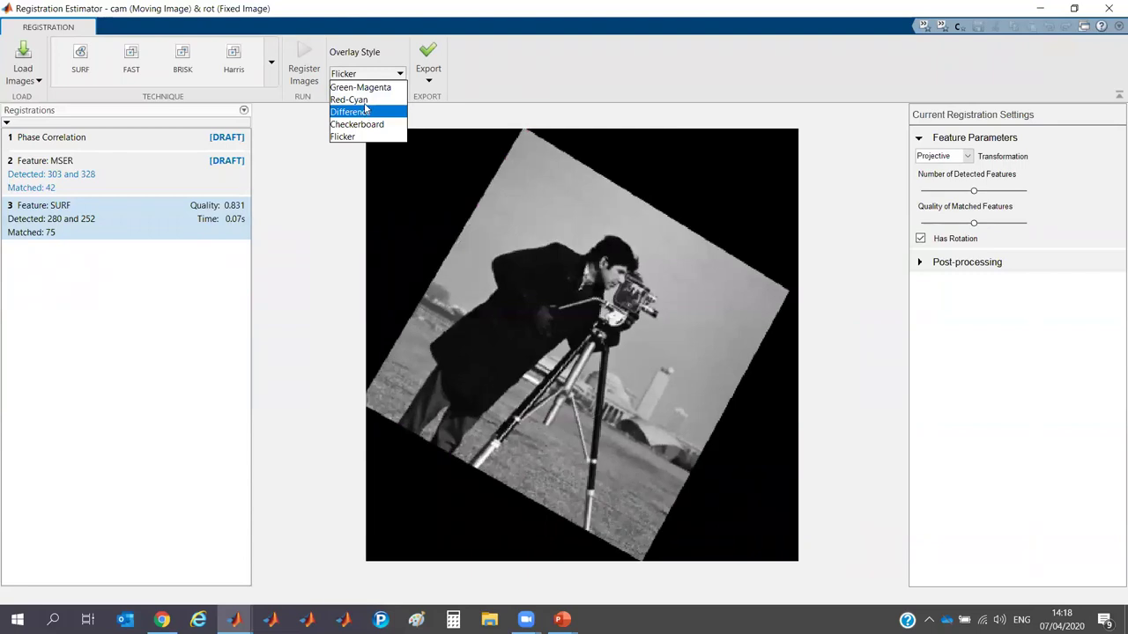
{"action": "left_click", "coordinate": [360, 88]}
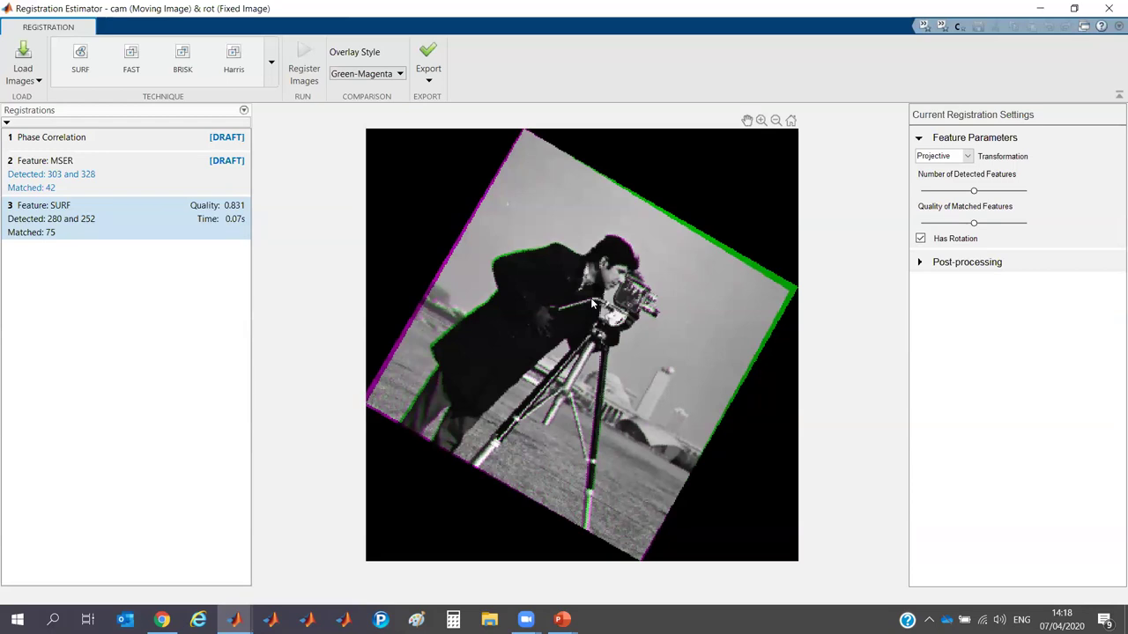
{"action": "left_click", "coordinate": [926, 157]}
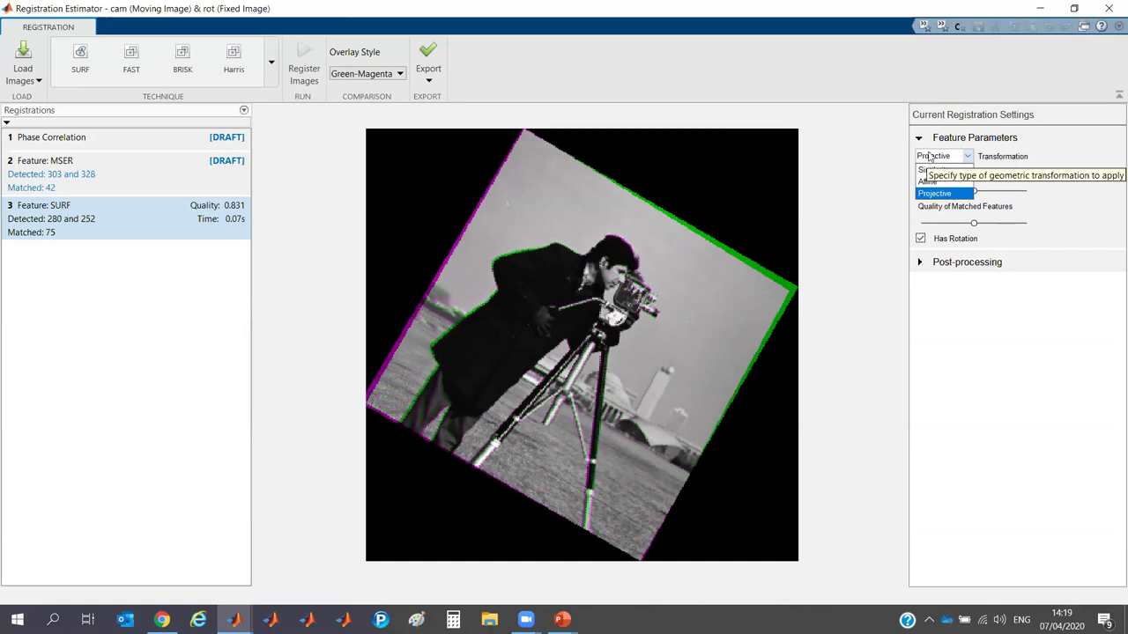
{"action": "left_click", "coordinate": [1102, 331]}
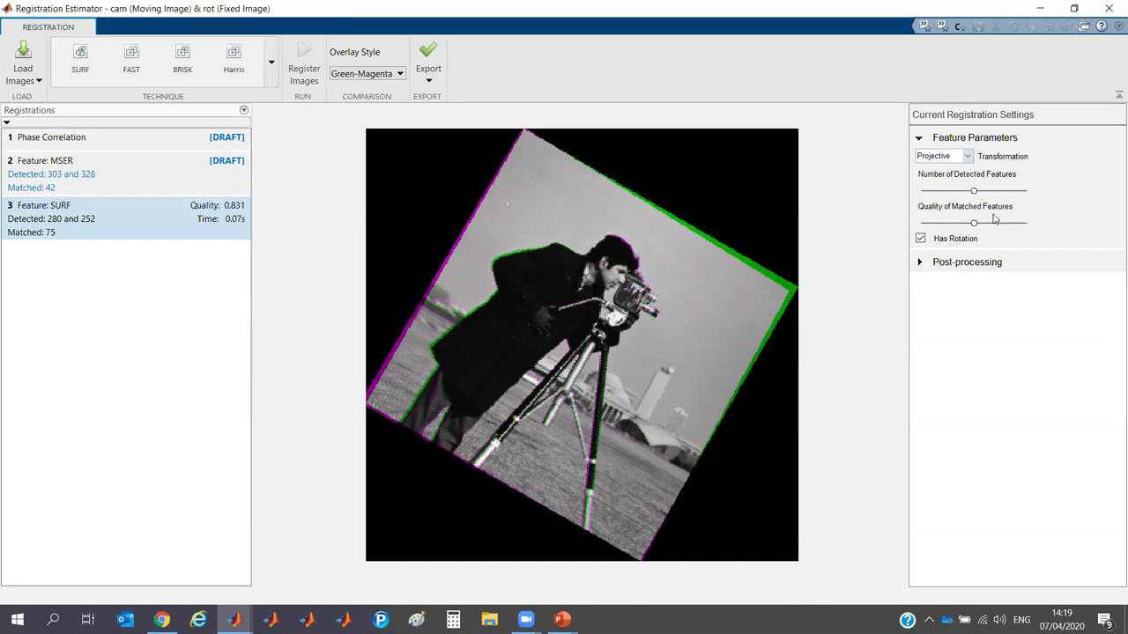
Step: Add a BRISK feature trial, raise its number of detected features to about 80% of the range, and register the images
{"action": "left_click", "coordinate": [271, 64]}
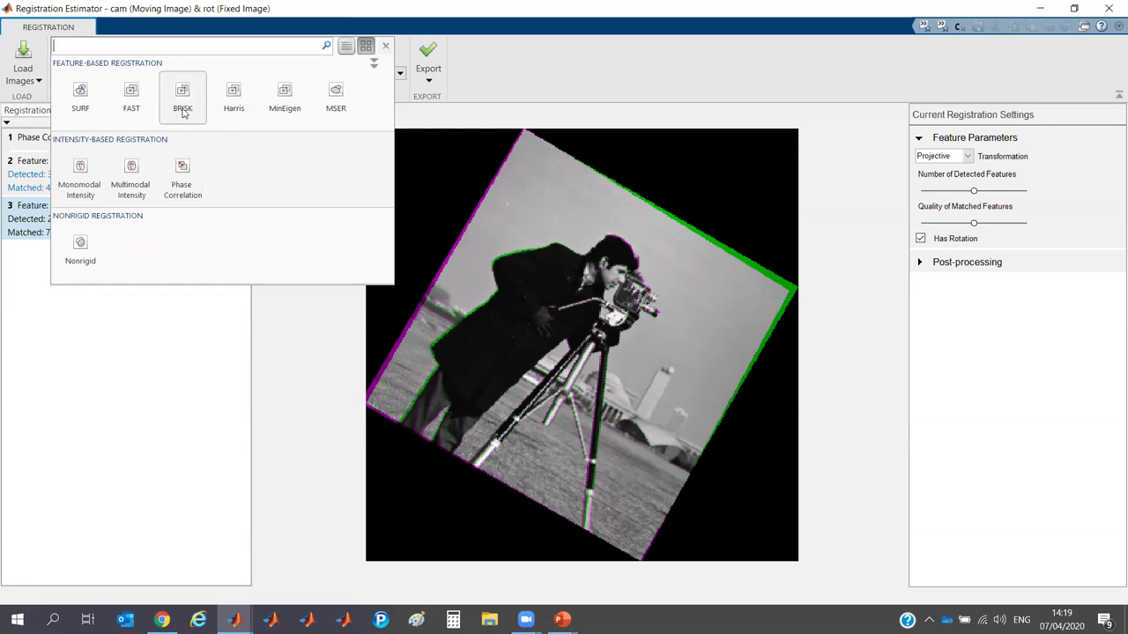
{"action": "left_click", "coordinate": [184, 112]}
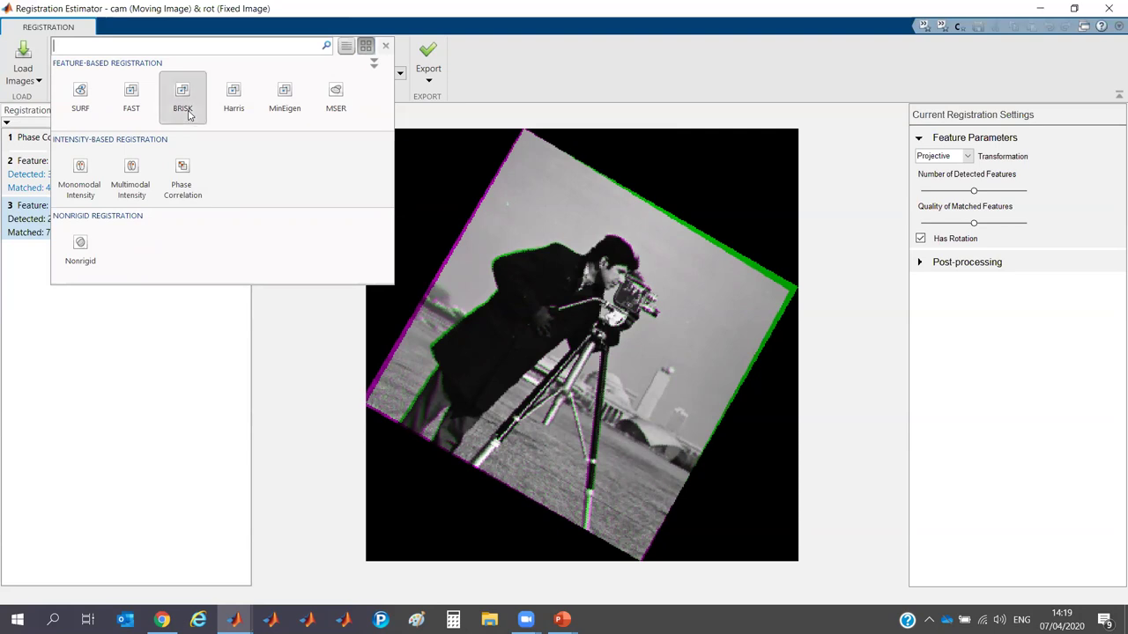
{"action": "left_click", "coordinate": [1000, 192]}
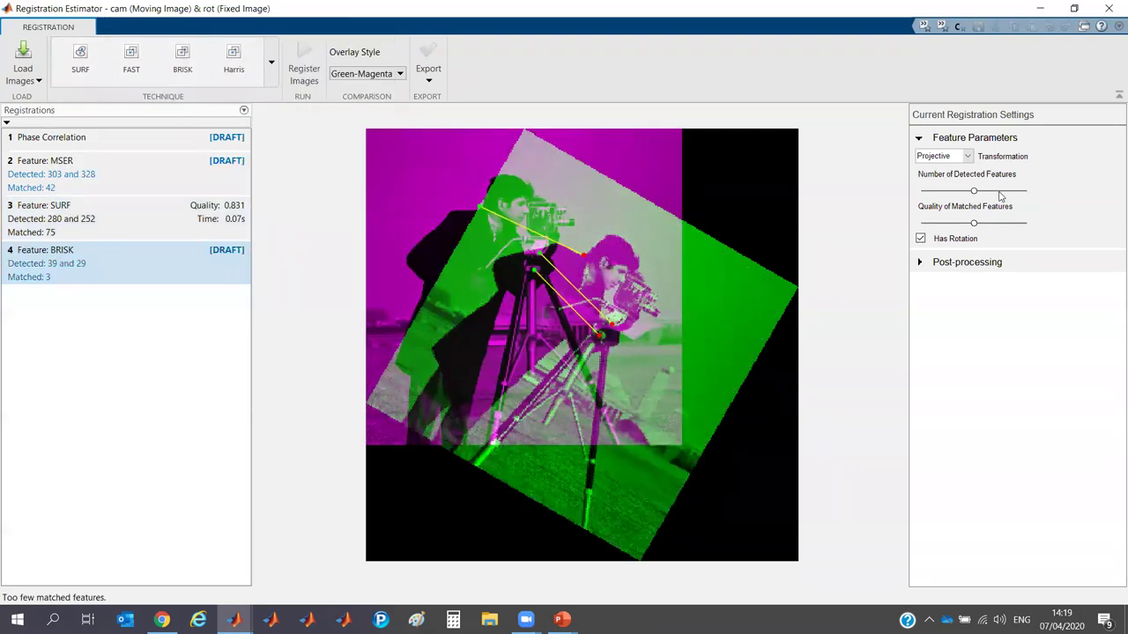
{"action": "left_click_drag", "start_coordinate": [1000, 191], "coordinate": [1006, 192]}
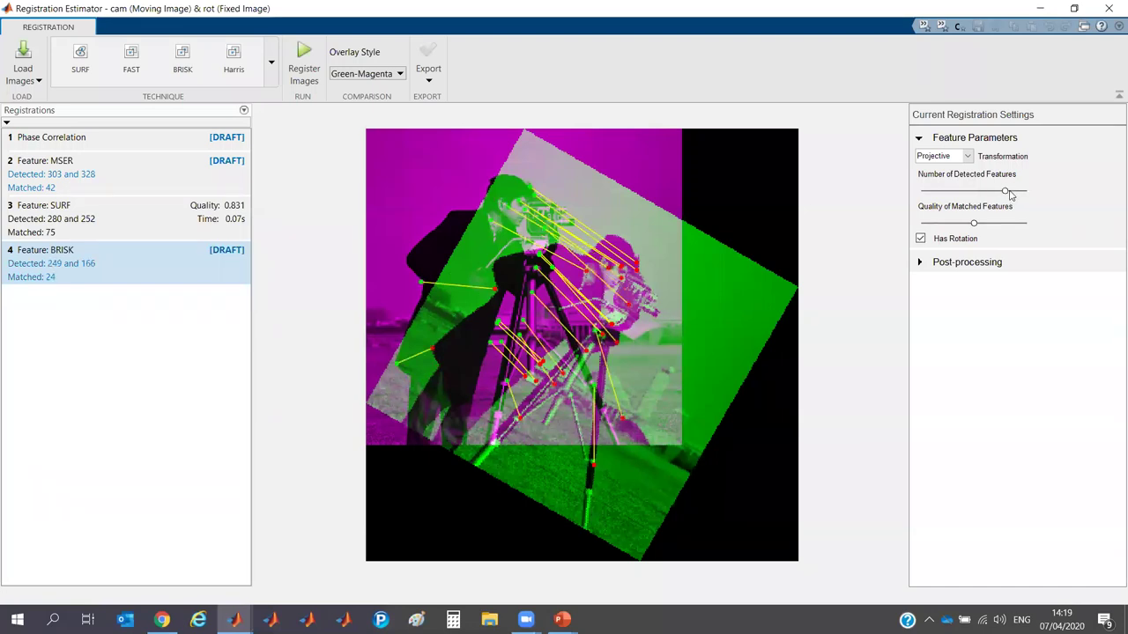
{"action": "left_click", "coordinate": [304, 62]}
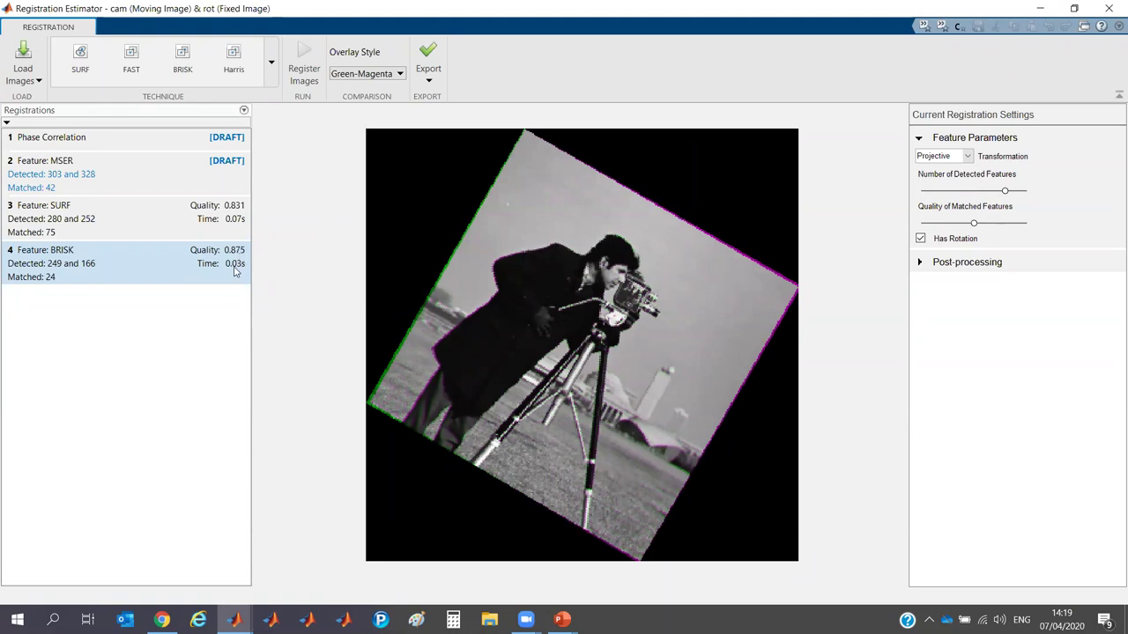
Step: Raise the BRISK number of detected features to about 90% of the range and register the images again
{"action": "left_click_drag", "start_coordinate": [1004, 191], "coordinate": [1016, 190]}
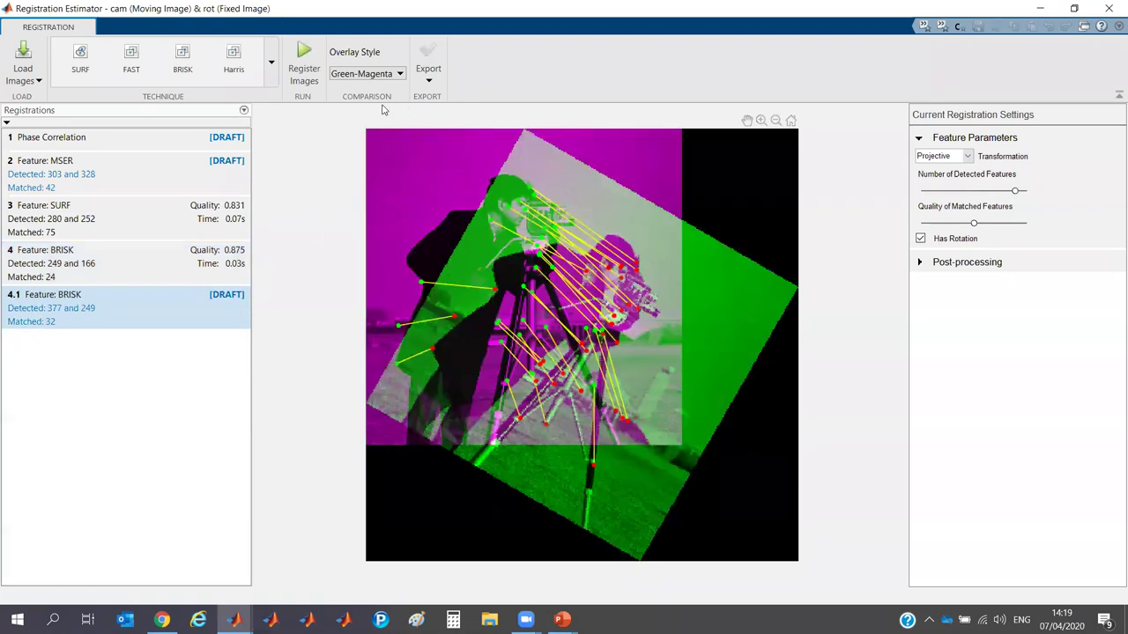
{"action": "left_click", "coordinate": [305, 58]}
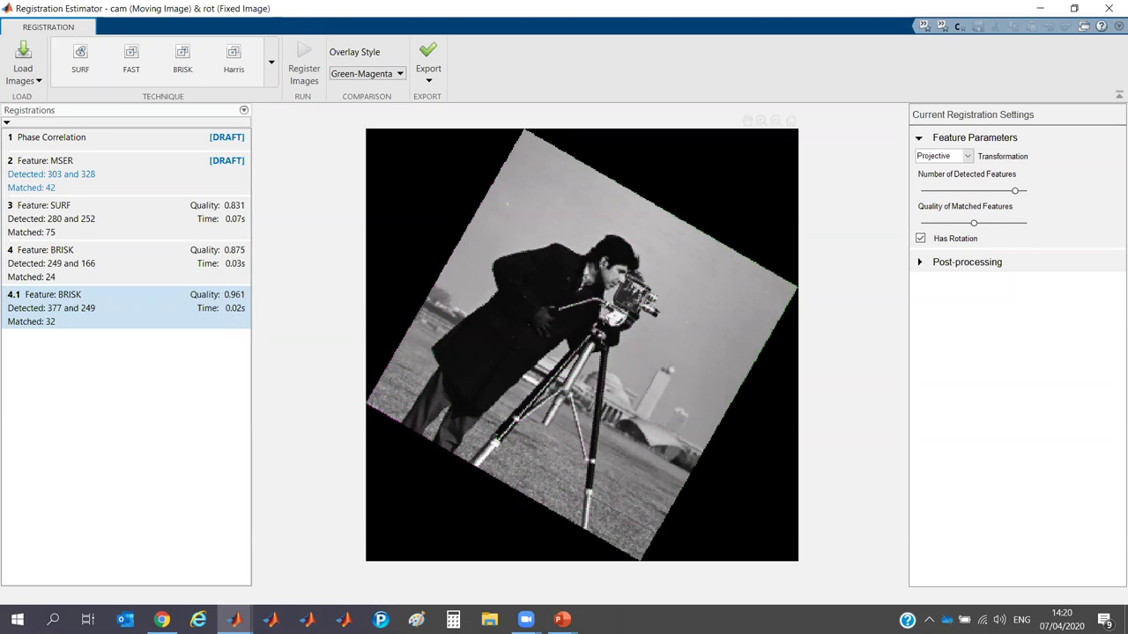
Step: Close the Registration Estimator and switch to the running PowerPoint slide show
{"action": "left_click", "coordinate": [422, 88]}
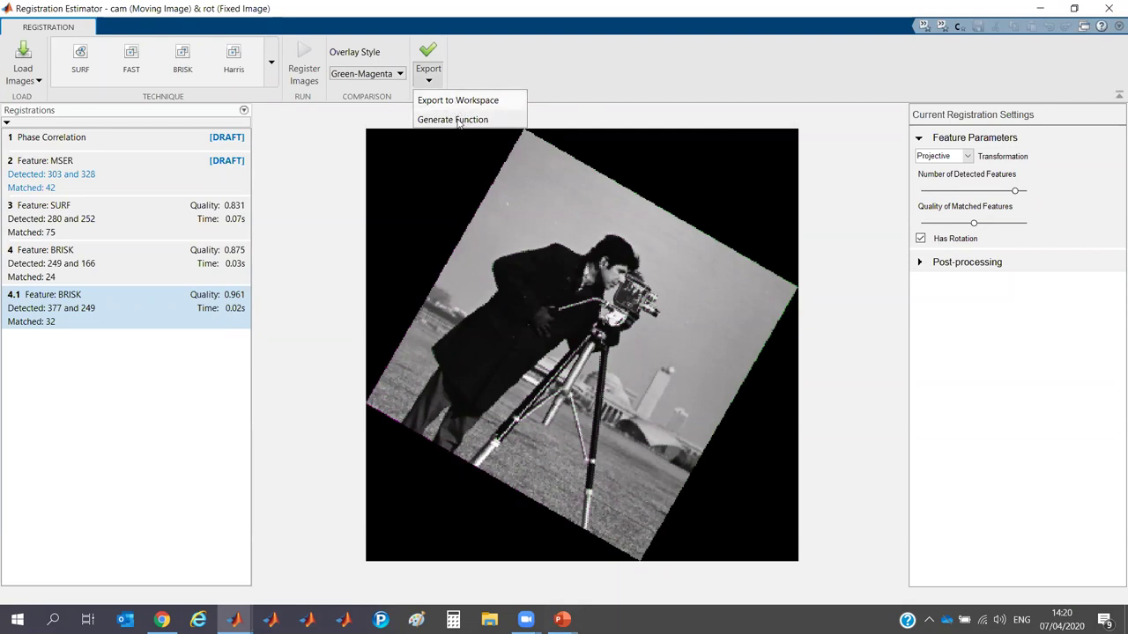
{"action": "left_click", "coordinate": [1109, 8]}
{"action": "mouse_move", "coordinate": [561, 620]}
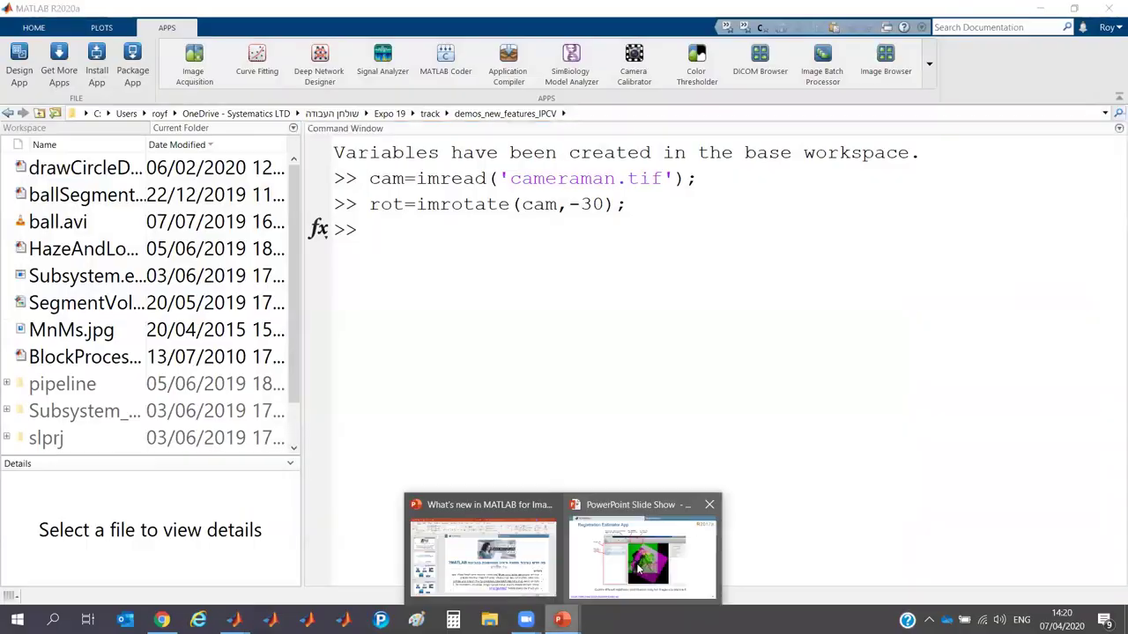
{"action": "left_click", "coordinate": [637, 546]}
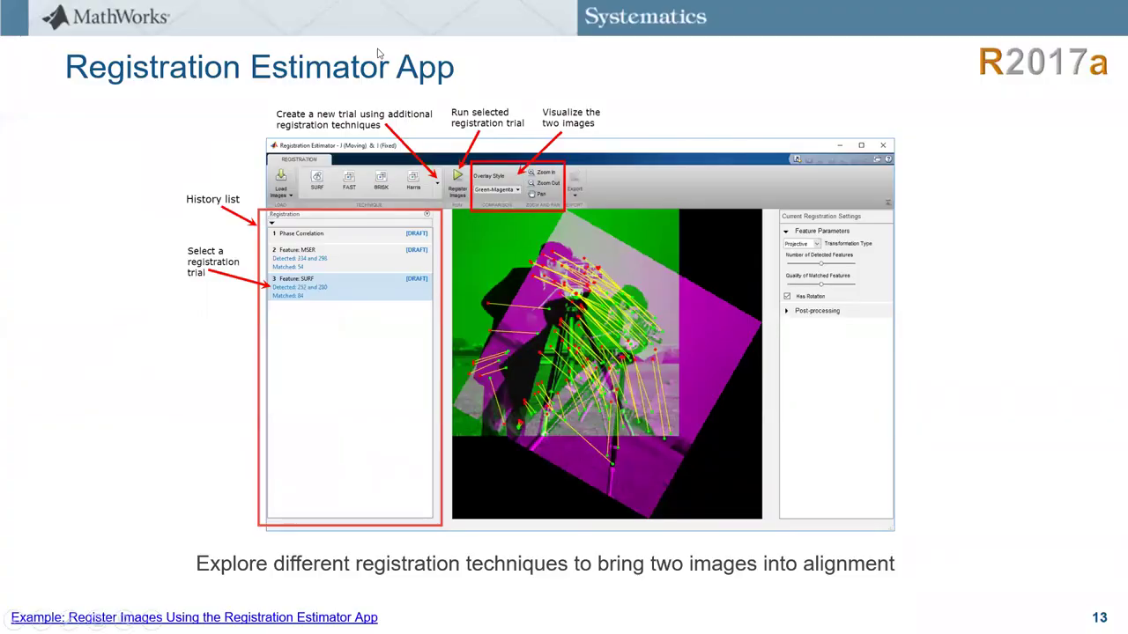
{"action": "left_click", "coordinate": [1004, 321]}
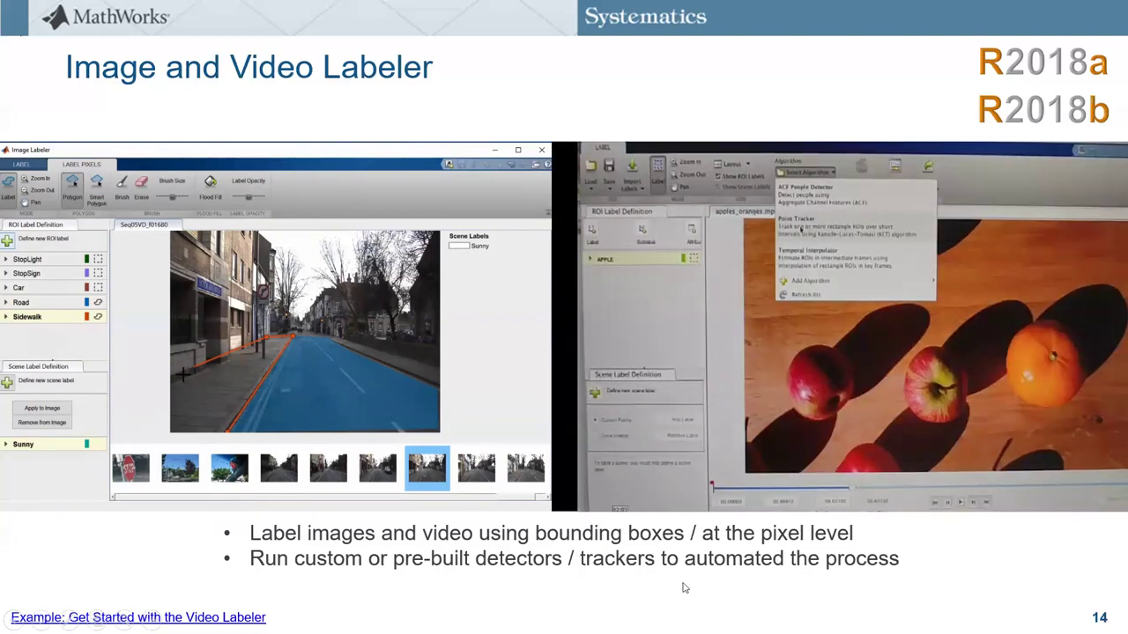
{"action": "key", "text": "Right"}
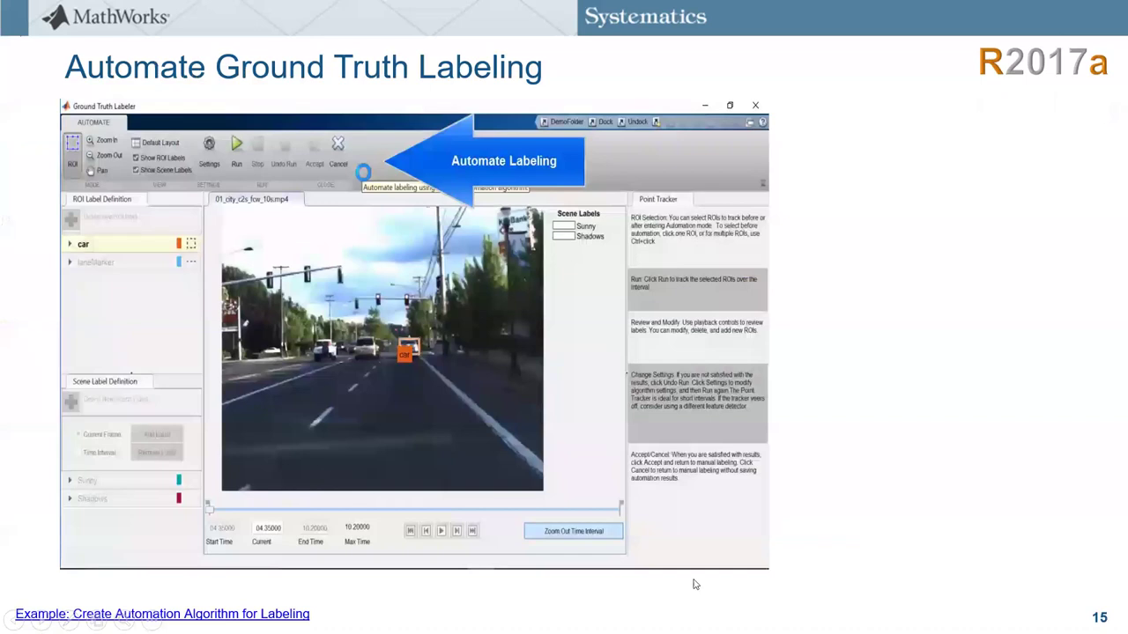
{"action": "left_click", "coordinate": [88, 549]}
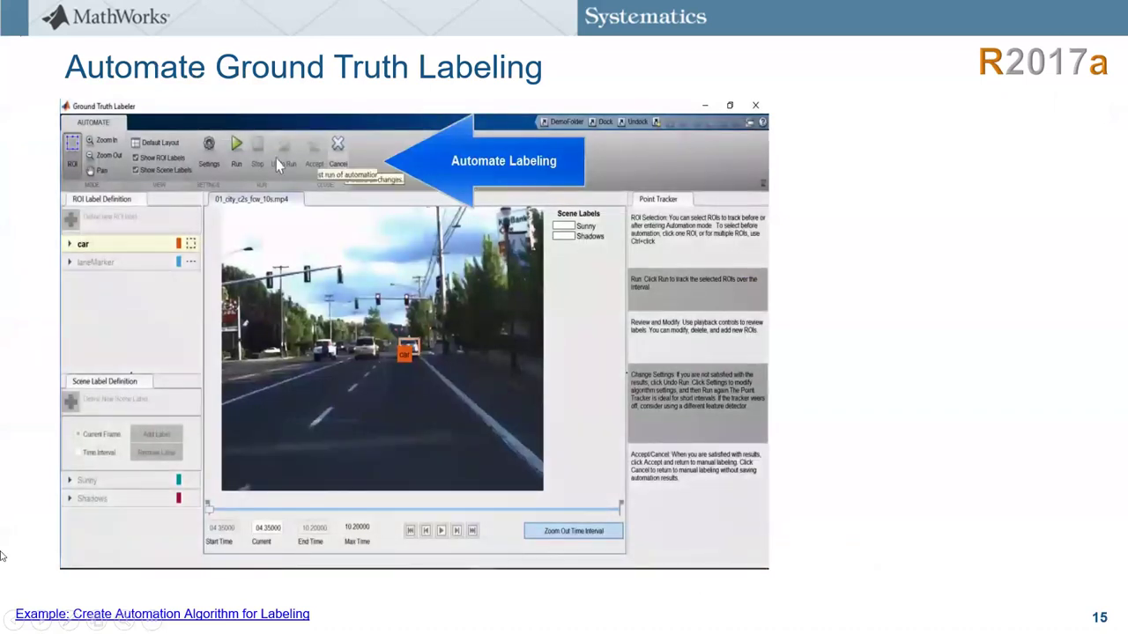